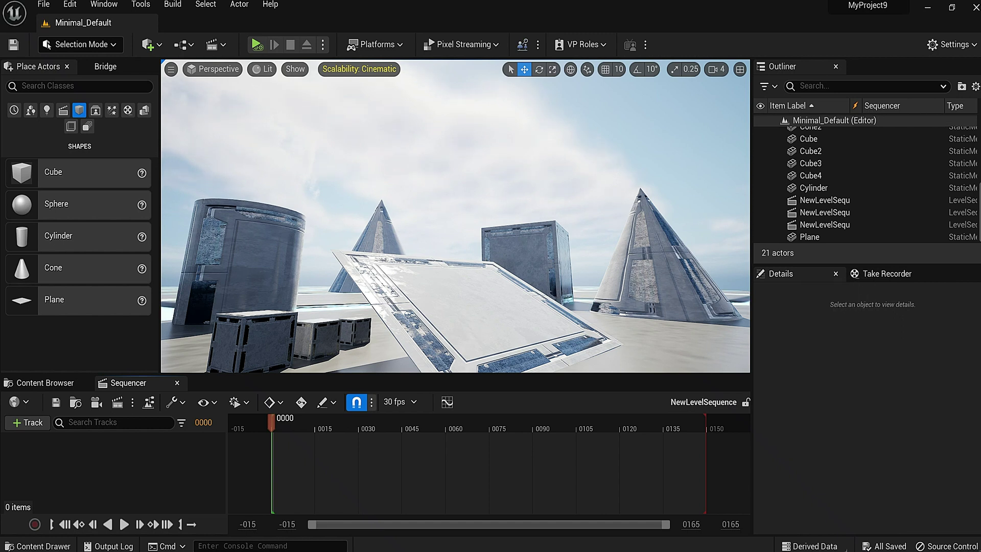
# - Browse the editor window list without opening anything, then select the sky sphere
pyautogui.click(104, 5)
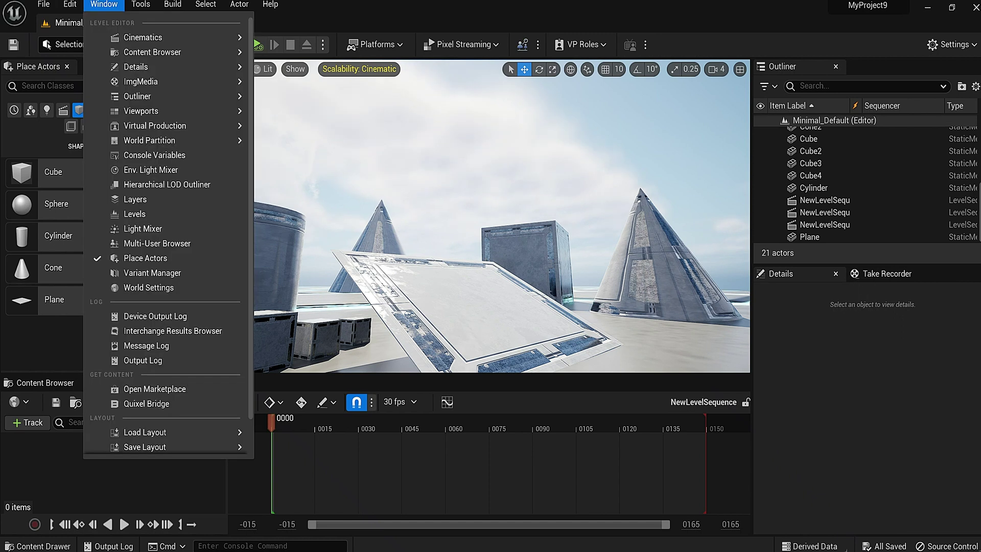
pyautogui.moveTo(153, 67)
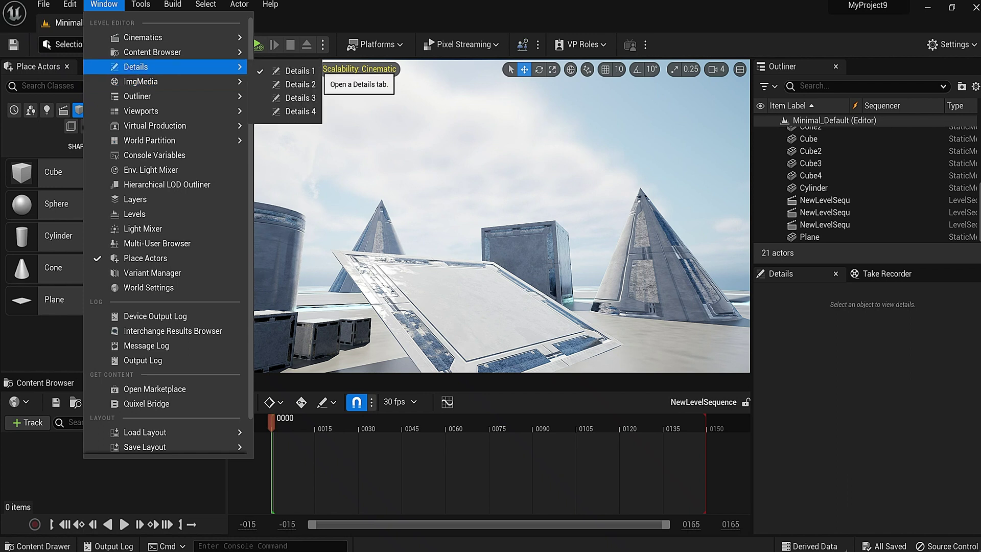
pyautogui.click(300, 71)
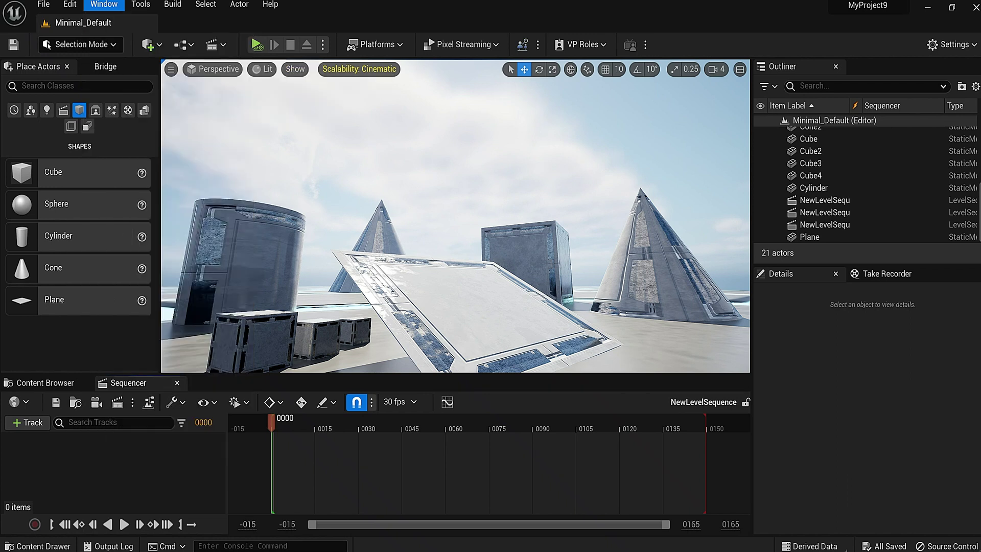
pyautogui.click(460, 128)
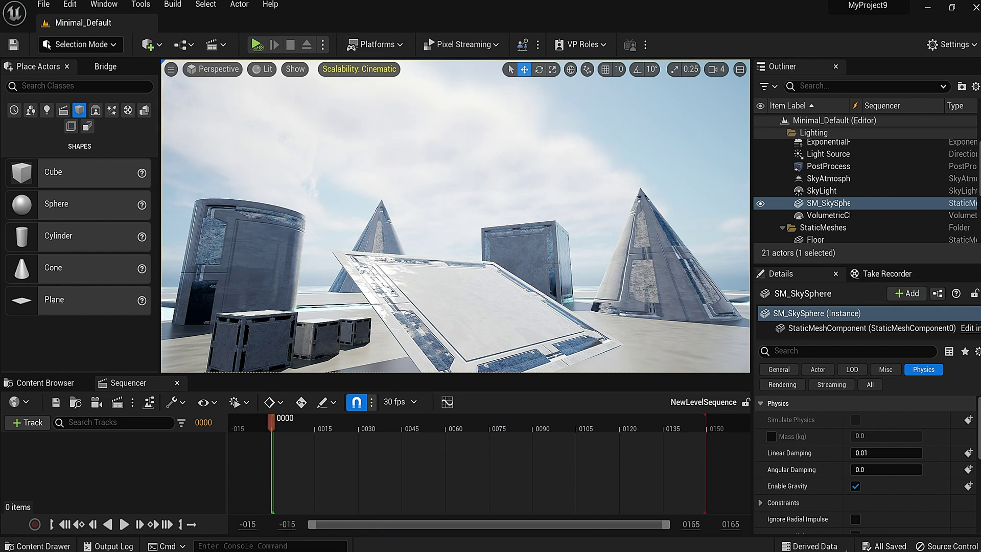
# - Search the Plugins browser for 'tak', then check the window list, closing both unchanged
pyautogui.click(69, 6)
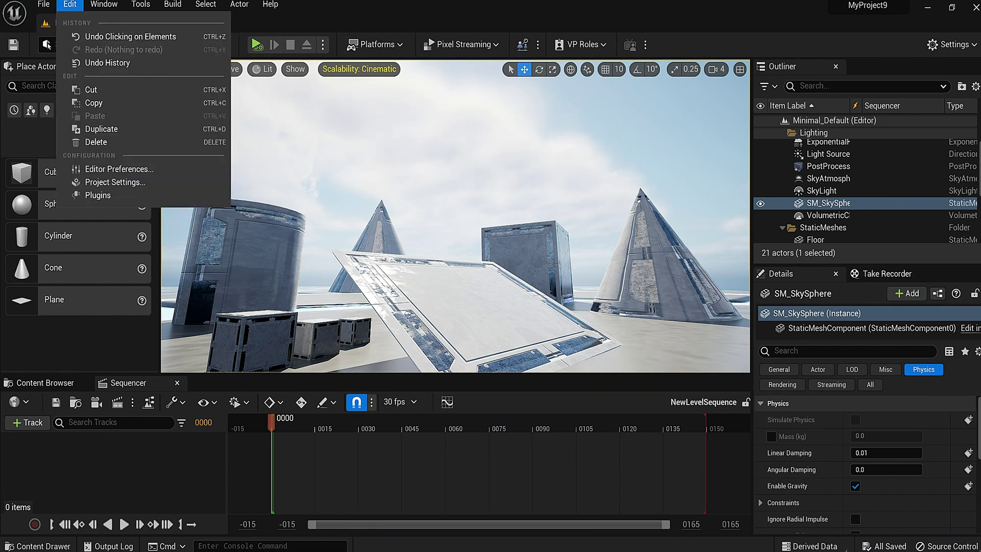
pyautogui.click(98, 195)
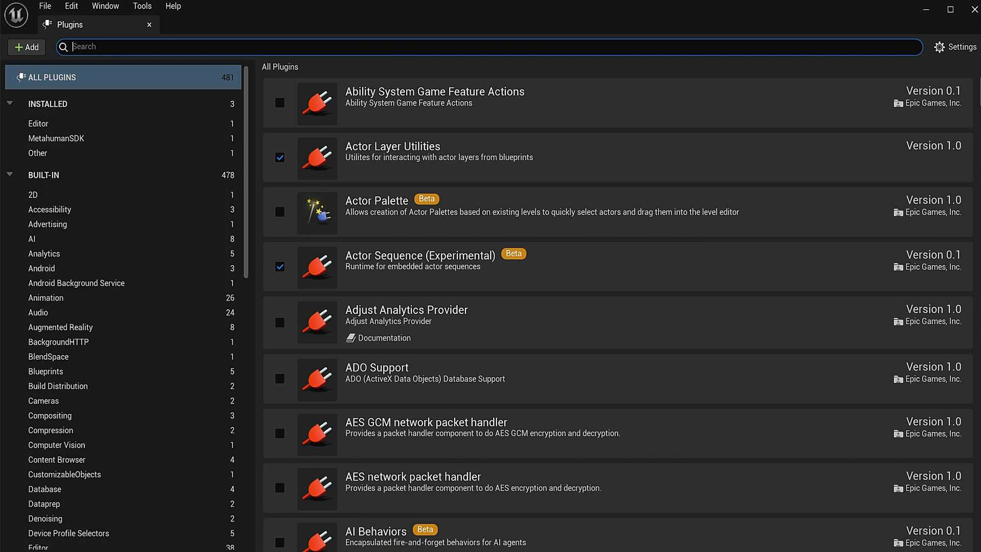
pyautogui.write('tak')
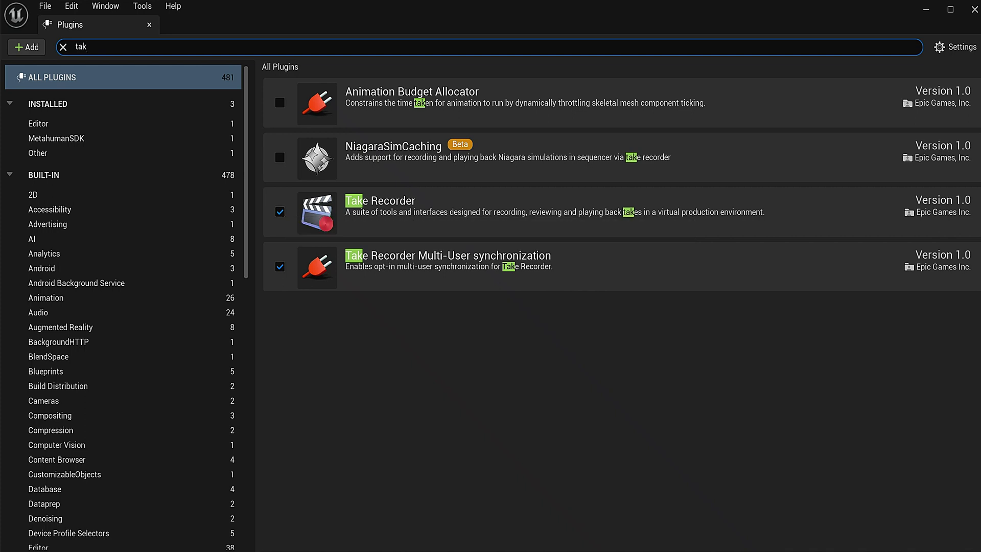
pyautogui.click(149, 25)
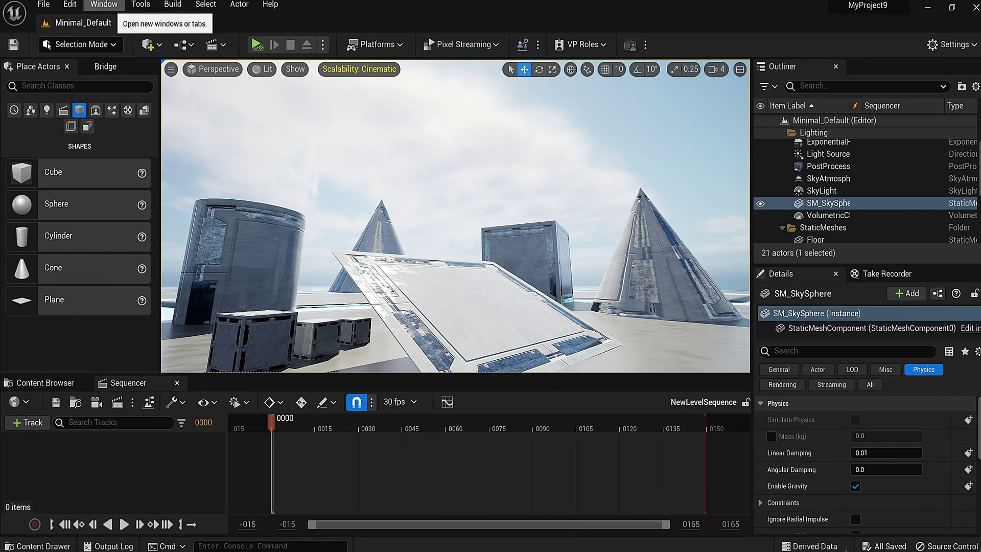
pyautogui.click(103, 4)
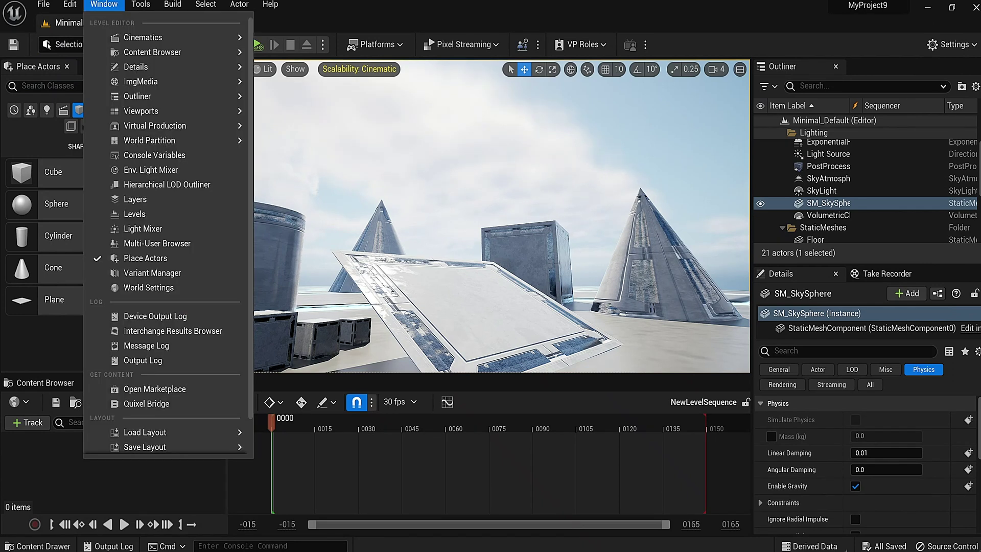
pyautogui.moveTo(153, 37)
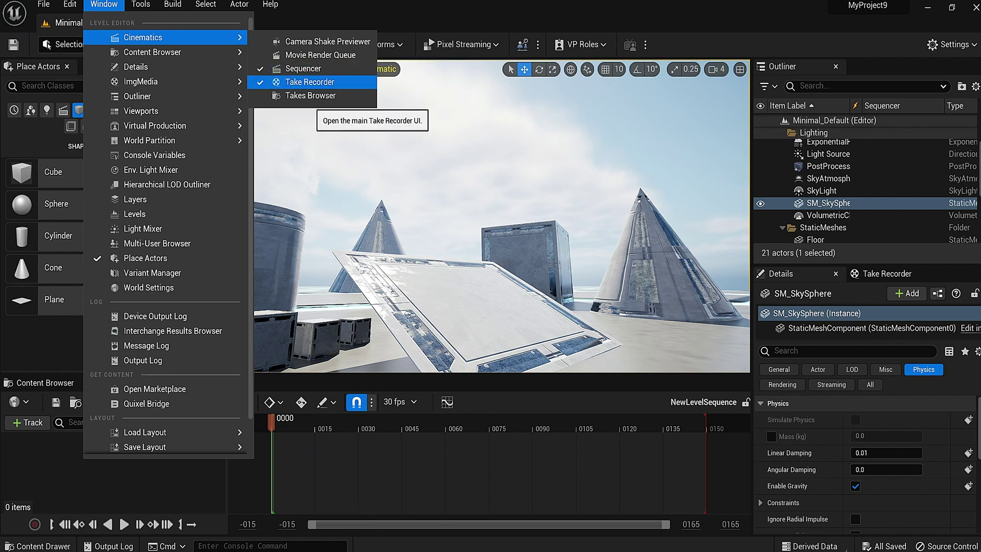
pyautogui.press('Escape')
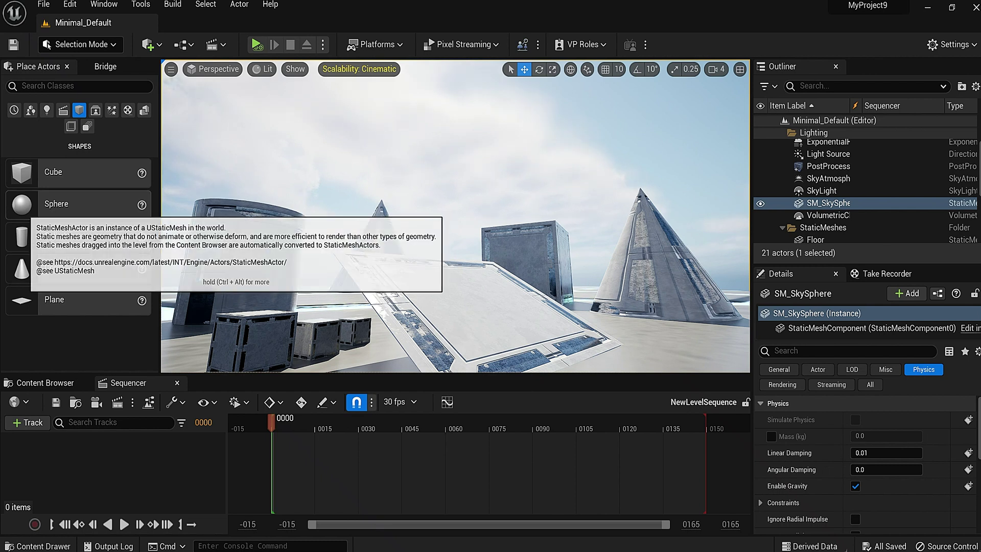
# - Place a new Sphere high above the level, test-simulate it, and enable Simulate Physics
pyautogui.moveTo(21, 203); pyautogui.dragTo(474, 64)
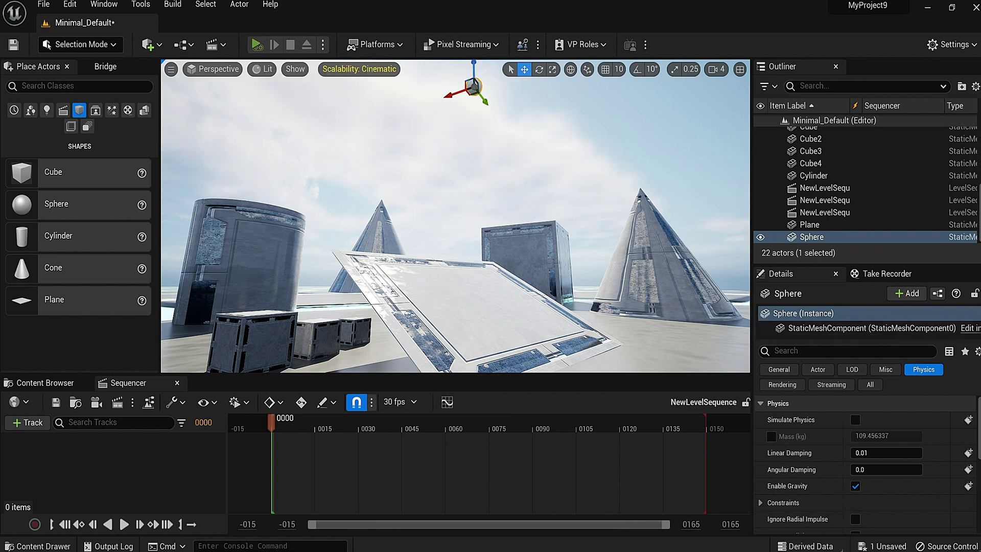
pyautogui.hotkey('alt', 's')
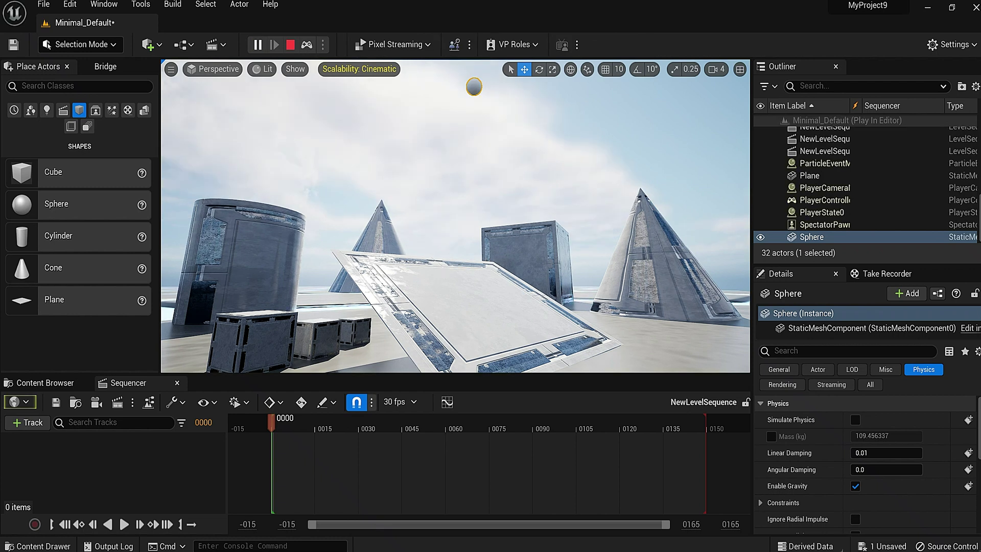
pyautogui.click(290, 45)
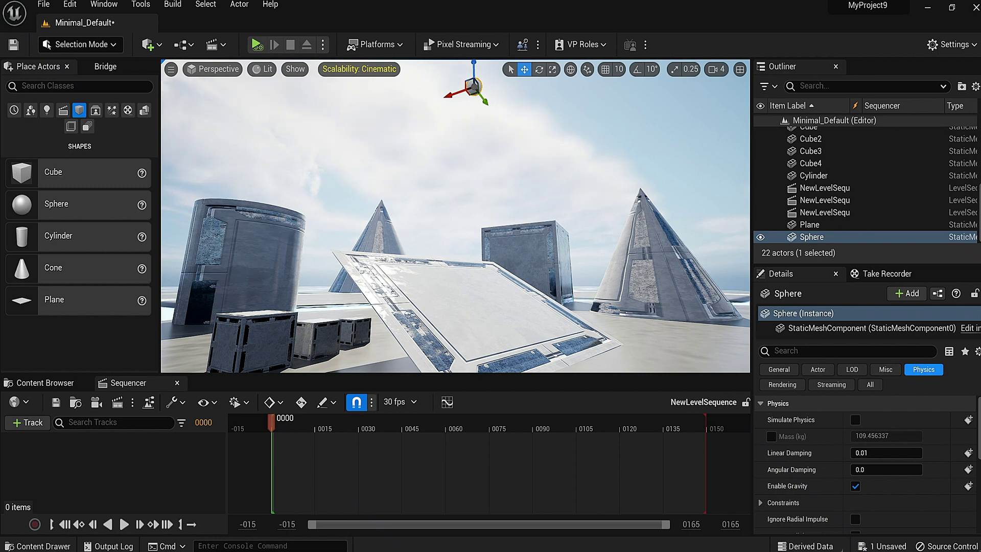
pyautogui.click(856, 419)
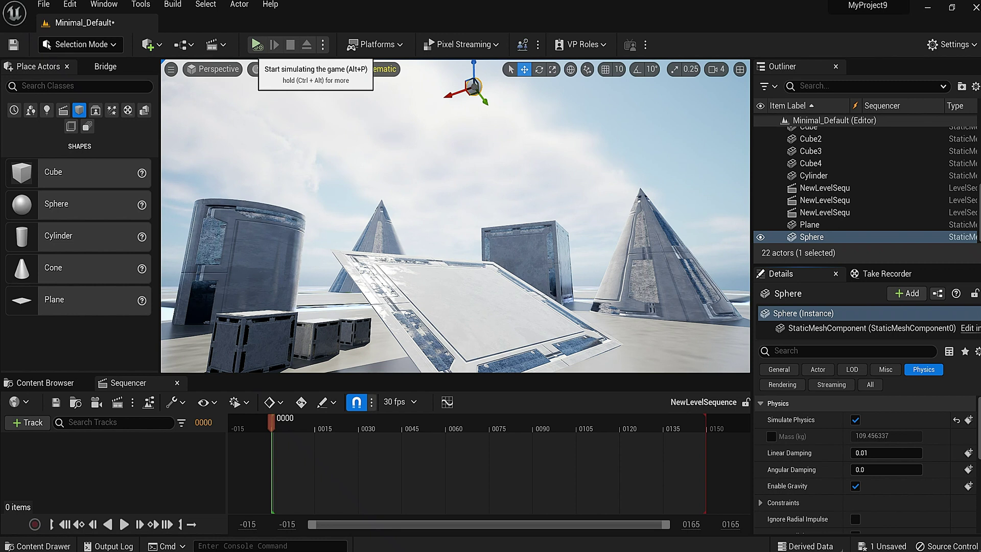
# - Simulate to watch the sphere drop onto the tilted plane, then stop to reset it
pyautogui.click(274, 44)
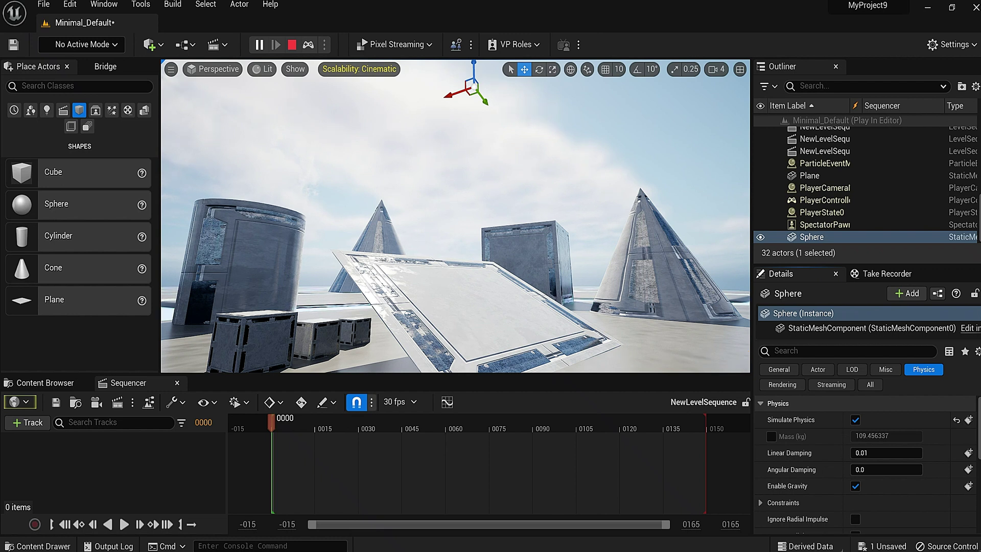
pyautogui.click(291, 45)
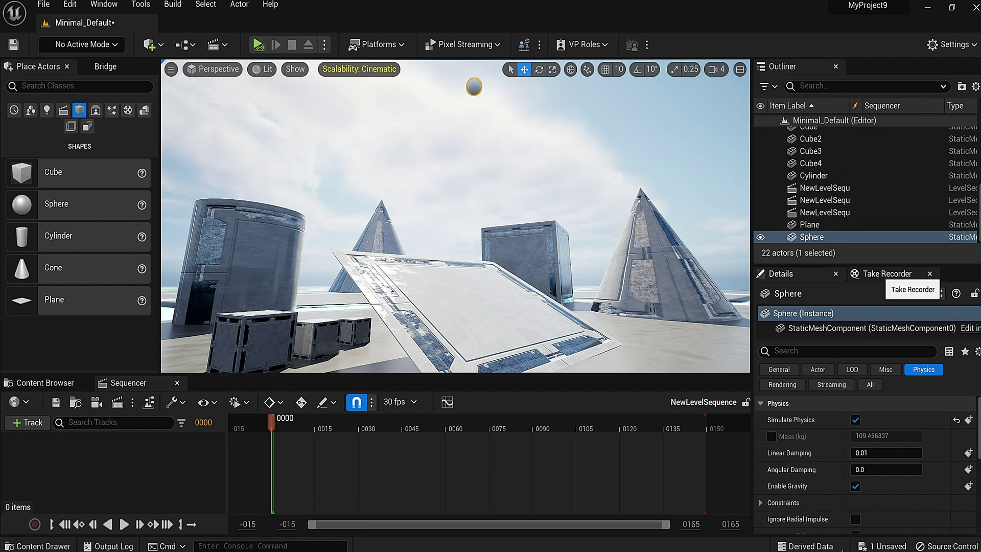
# - Add the Sphere from the Outliner as Take Recorder's recording source
pyautogui.click(887, 274)
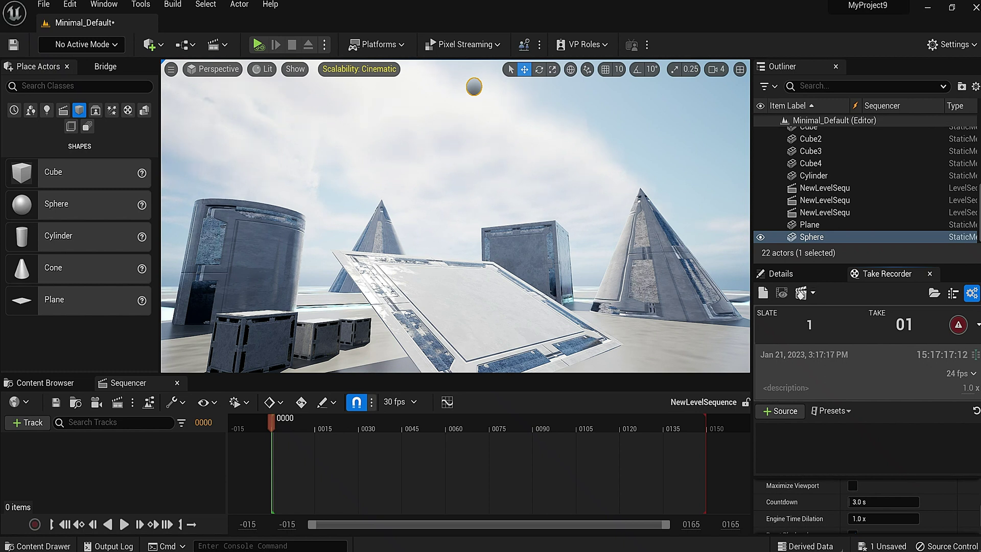
pyautogui.moveTo(812, 237); pyautogui.dragTo(814, 457)
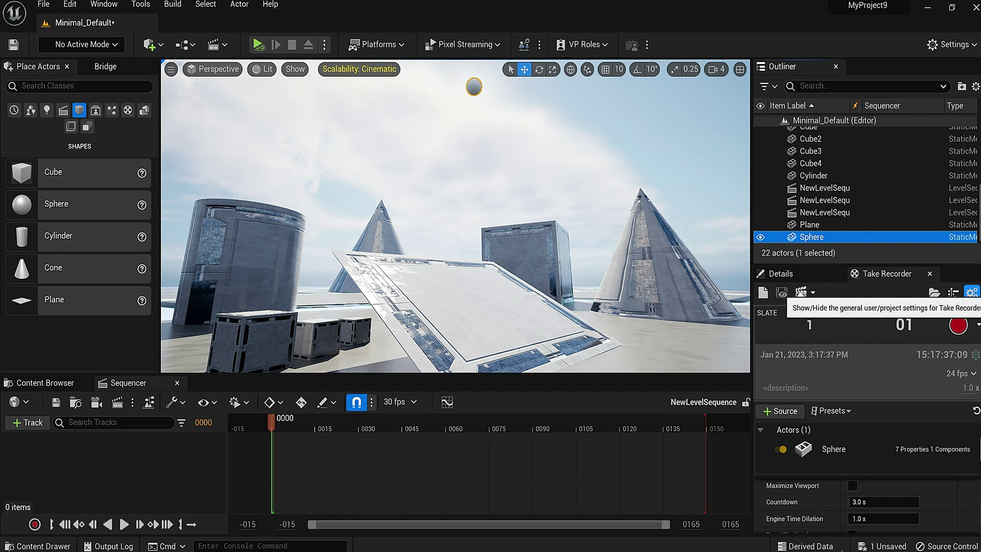
pyautogui.click(972, 293)
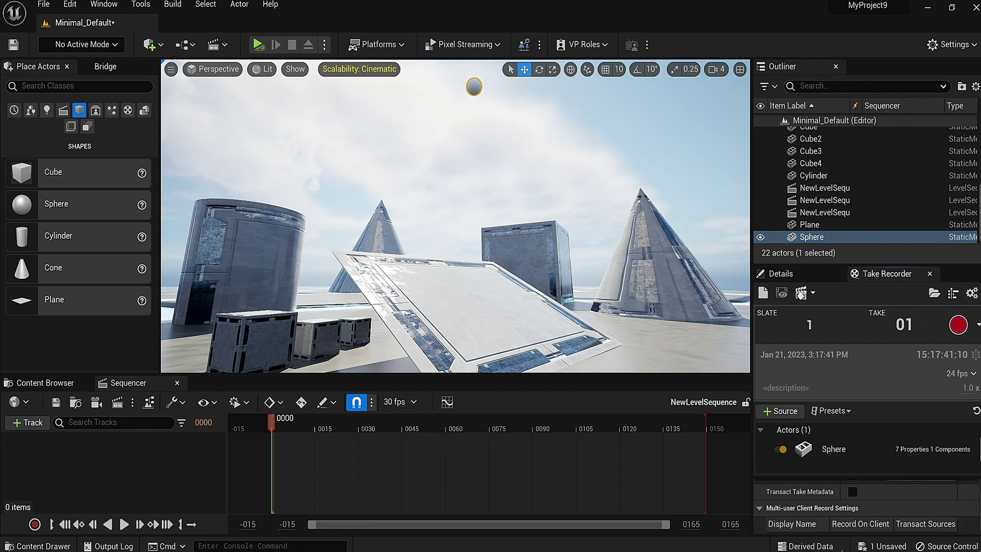
pyautogui.click(972, 292)
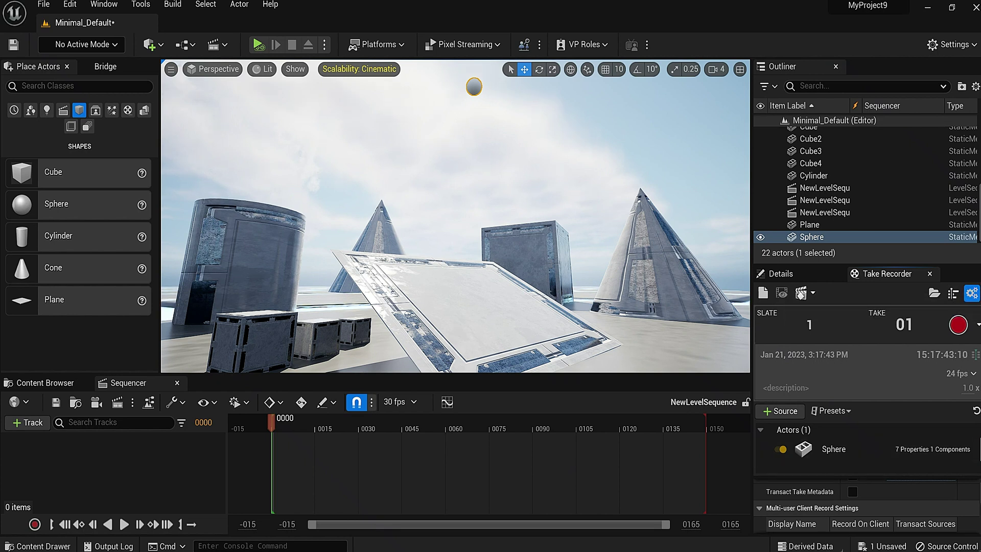
# - Set Take Recorder's recording countdown to 0 seconds
pyautogui.scroll(3, 867, 506)
pyautogui.scroll(-5, 867, 506)
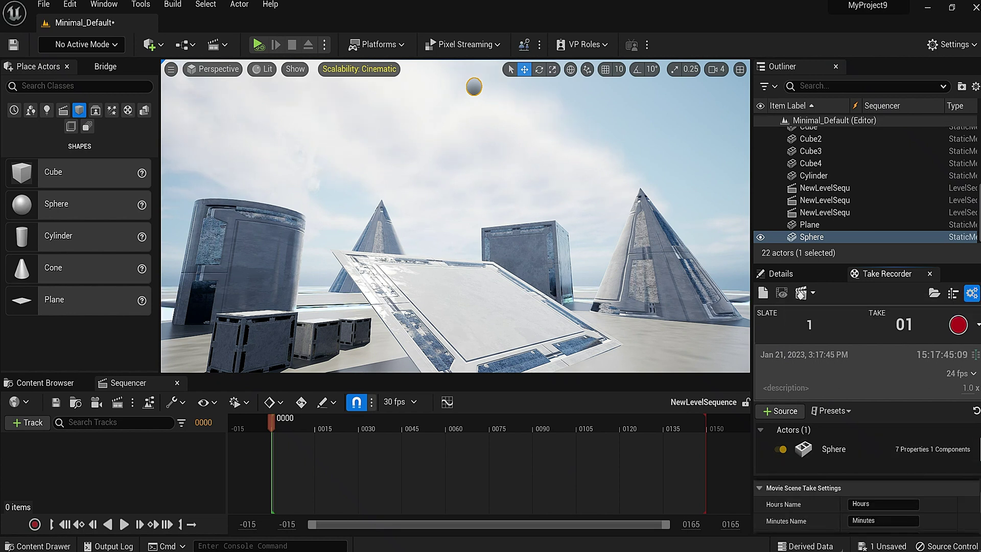
pyautogui.scroll(-5, 866, 506)
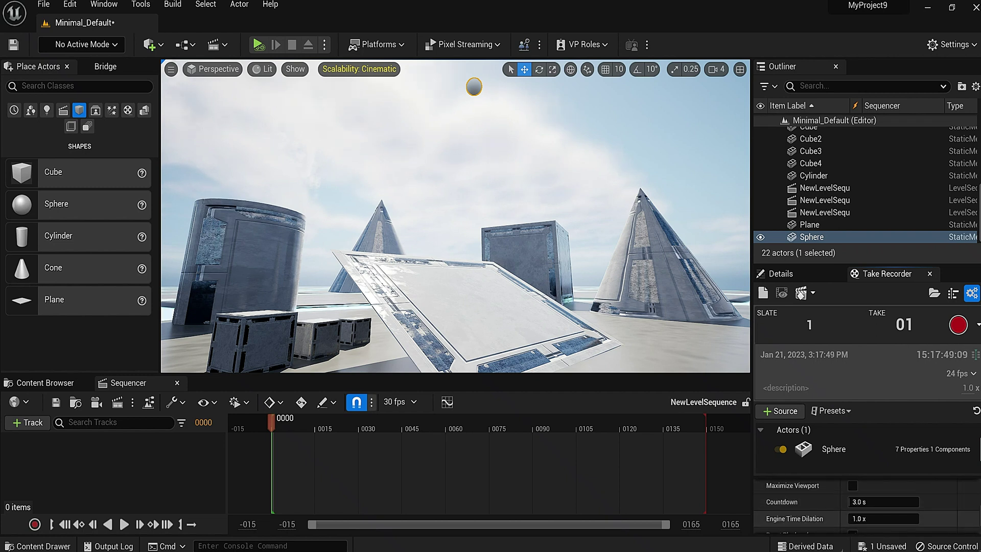
pyautogui.click(860, 503)
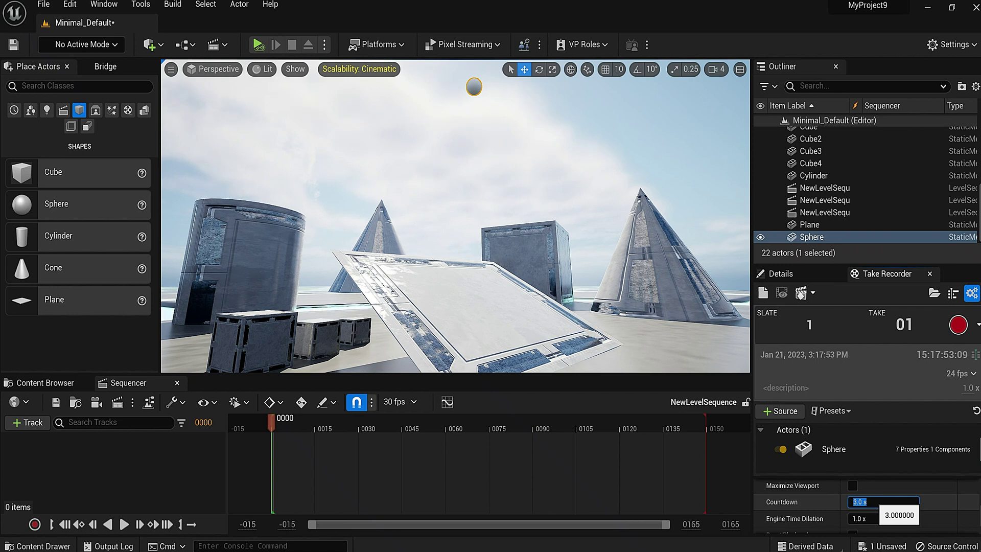
pyautogui.write('0')
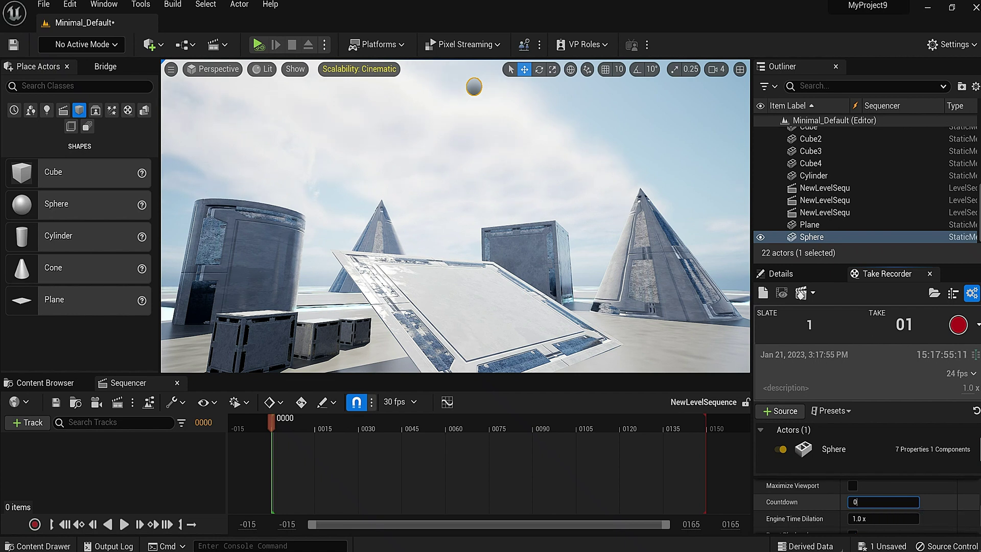
pyautogui.press('Return')
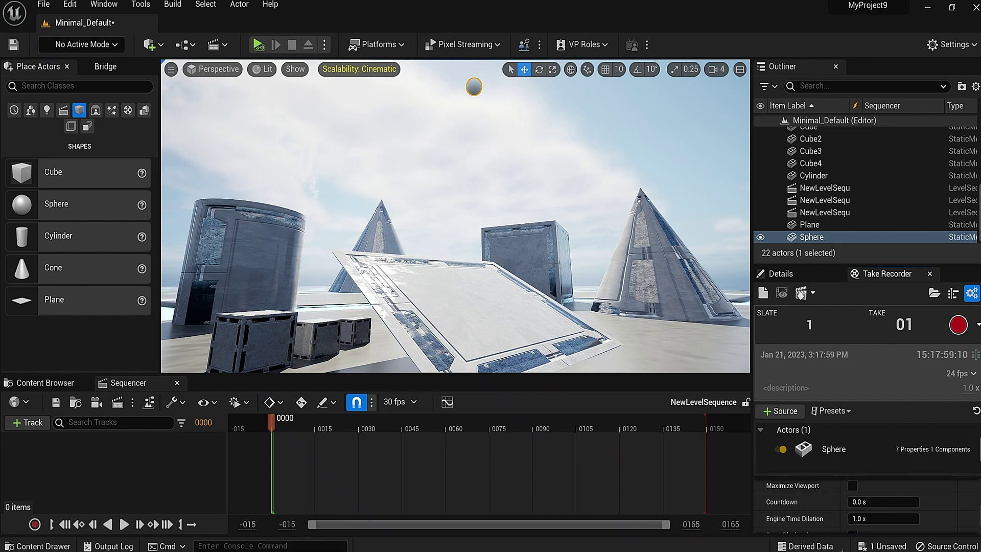
# - Add the Sphere to NewLevelSequence as a track with a Transform sub-track
pyautogui.moveTo(815, 237); pyautogui.dragTo(370, 456)
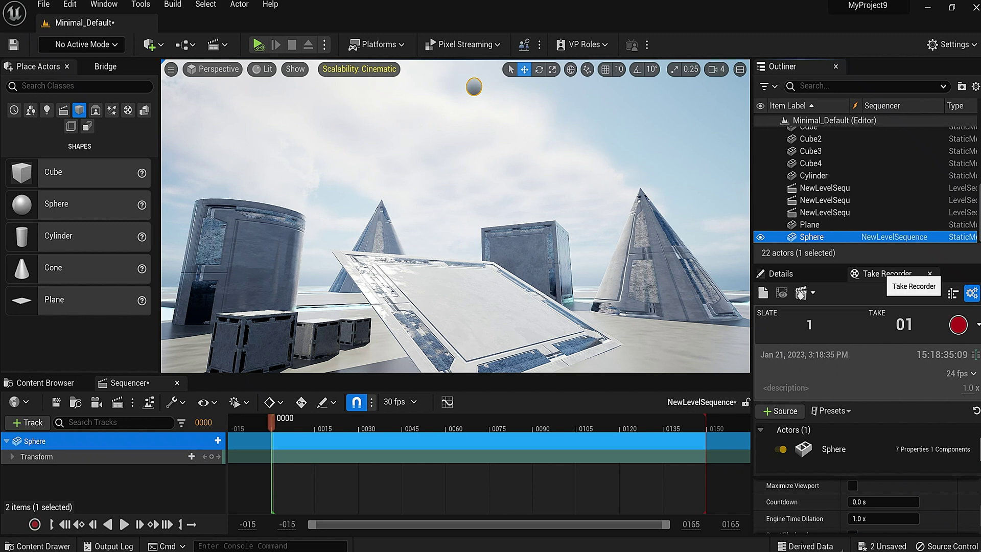
pyautogui.click(930, 274)
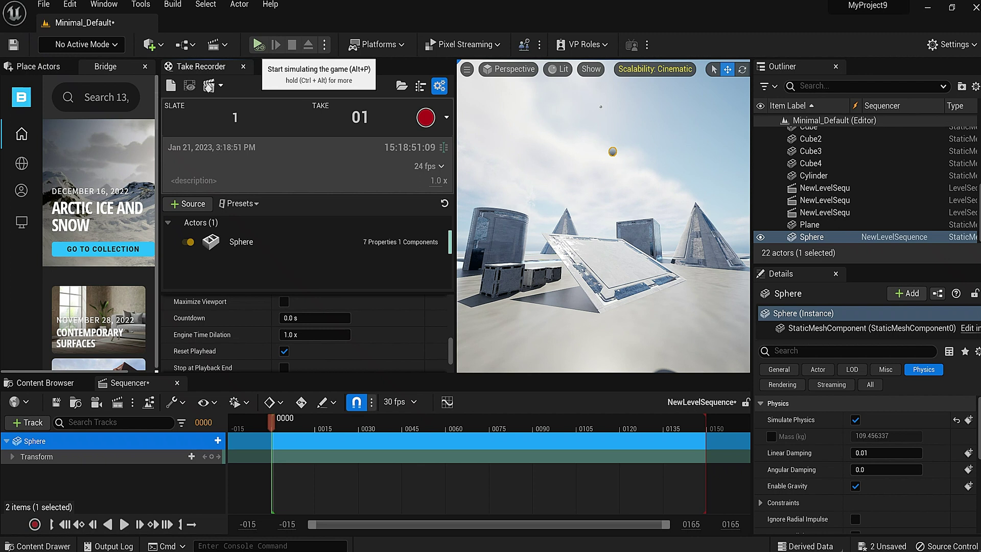
# - Record the sphere's simulated fall as take 1, then dock Take Recorder beside Details
pyautogui.click(258, 45)
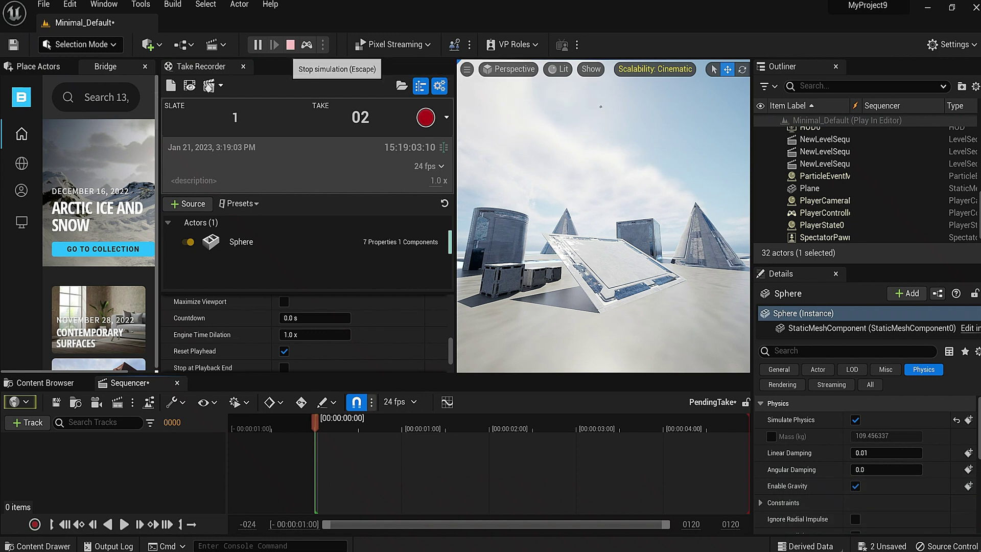
pyautogui.click(290, 44)
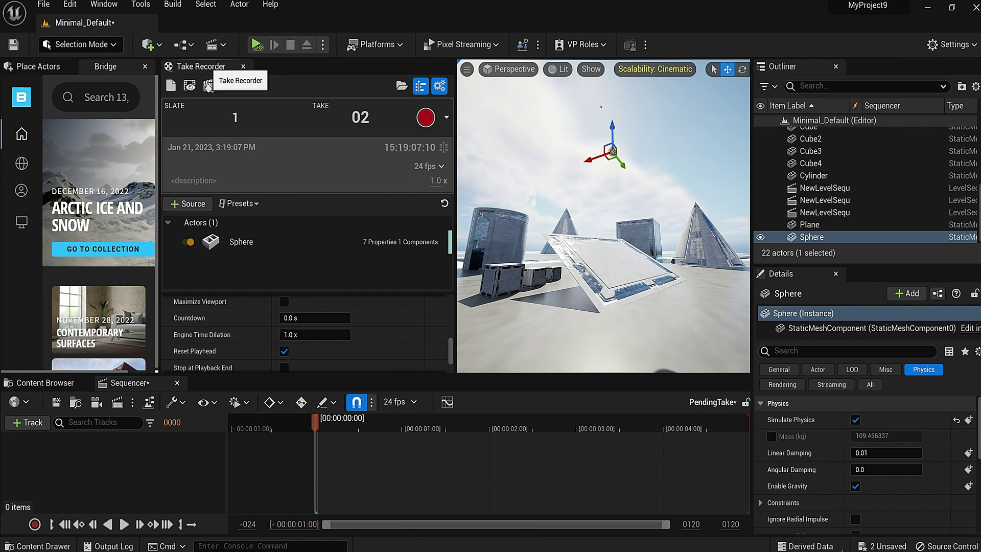
pyautogui.moveTo(205, 67); pyautogui.dragTo(800, 274)
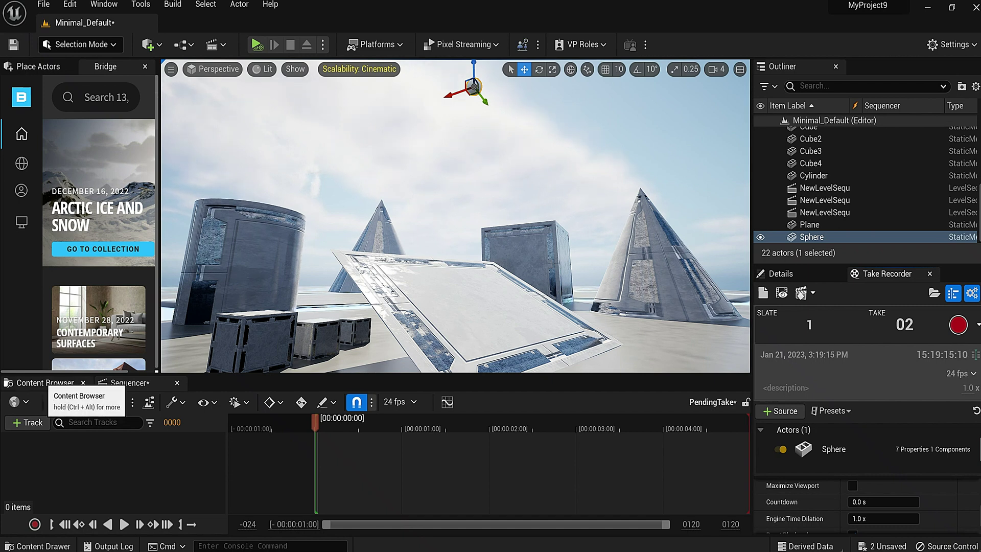
# - Open Sphere_1_01 from Content > Cinematics > Takes > 2023-01-21 > 1_01_Subscenes in Sequencer
pyautogui.click(46, 383)
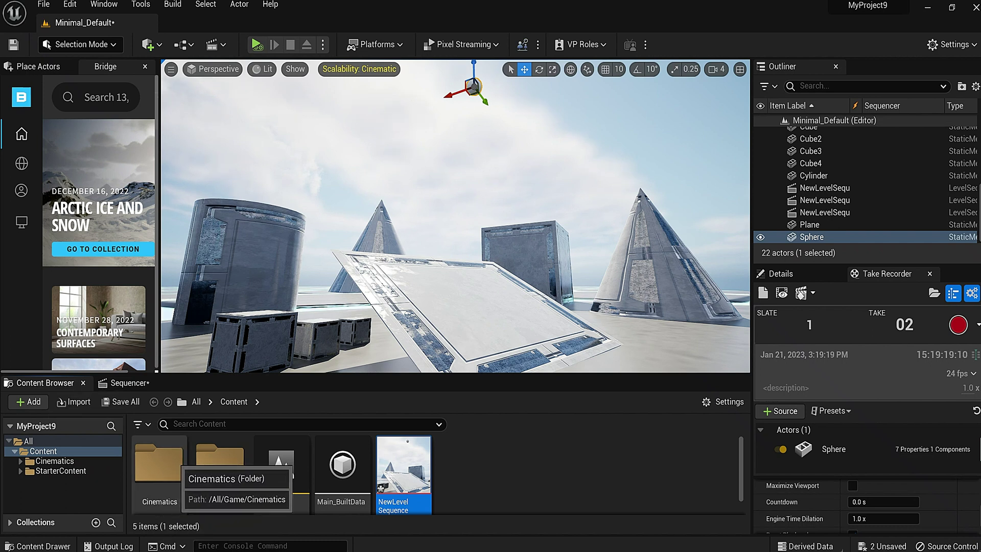
pyautogui.doubleClick(158, 463)
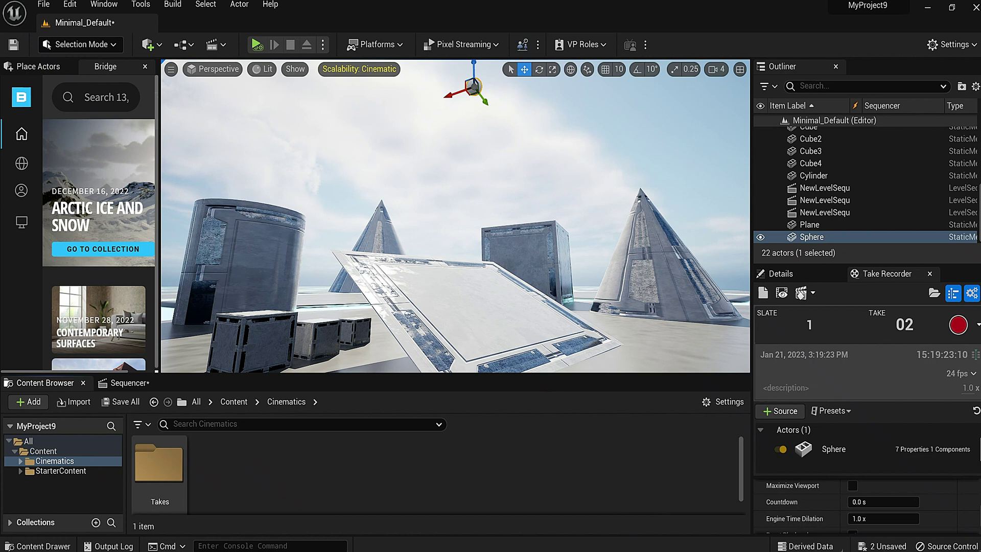
pyautogui.doubleClick(159, 463)
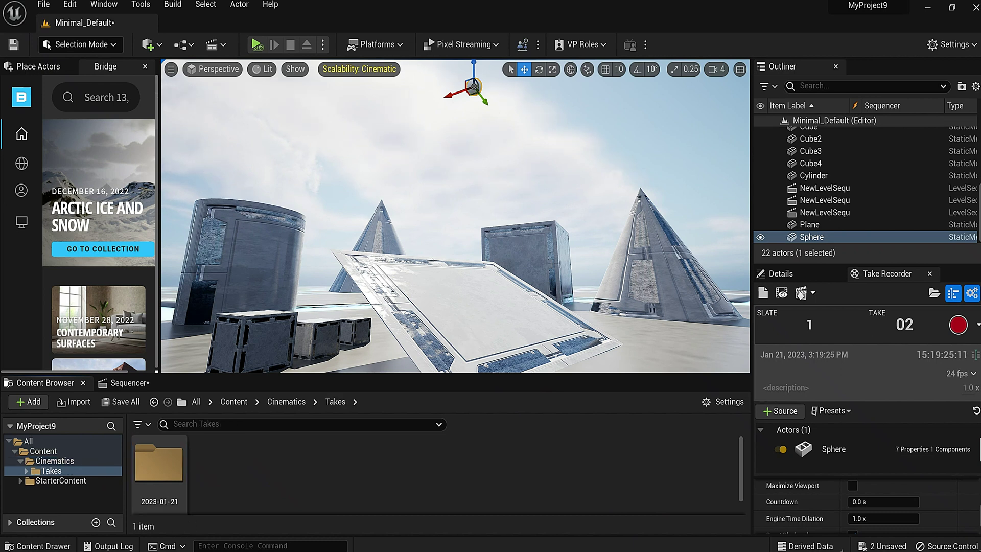
pyautogui.doubleClick(159, 462)
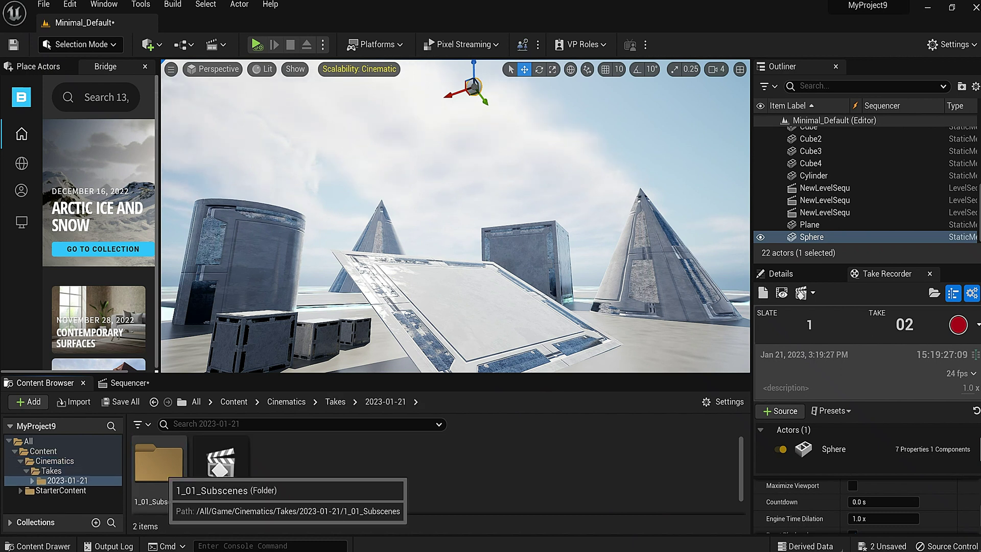
pyautogui.doubleClick(158, 463)
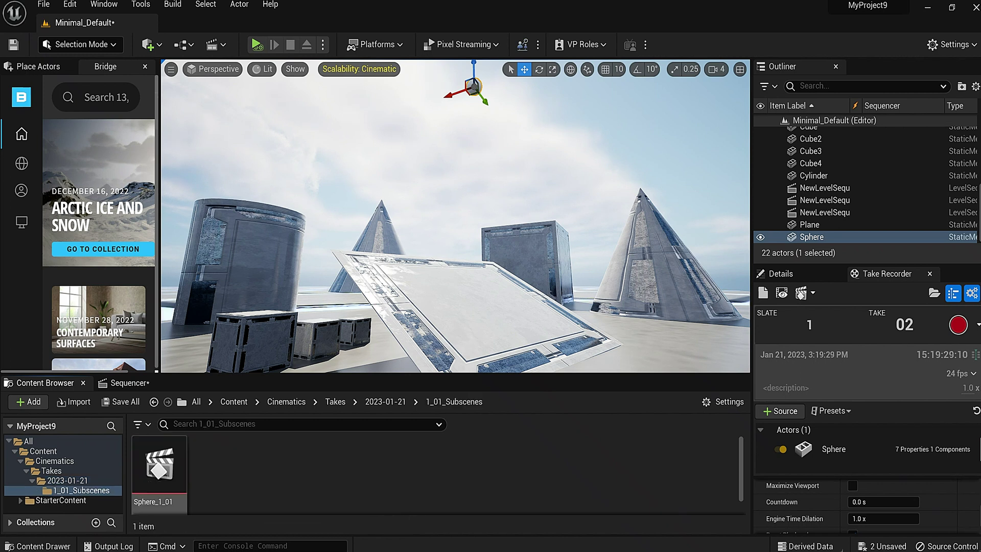
pyautogui.doubleClick(158, 462)
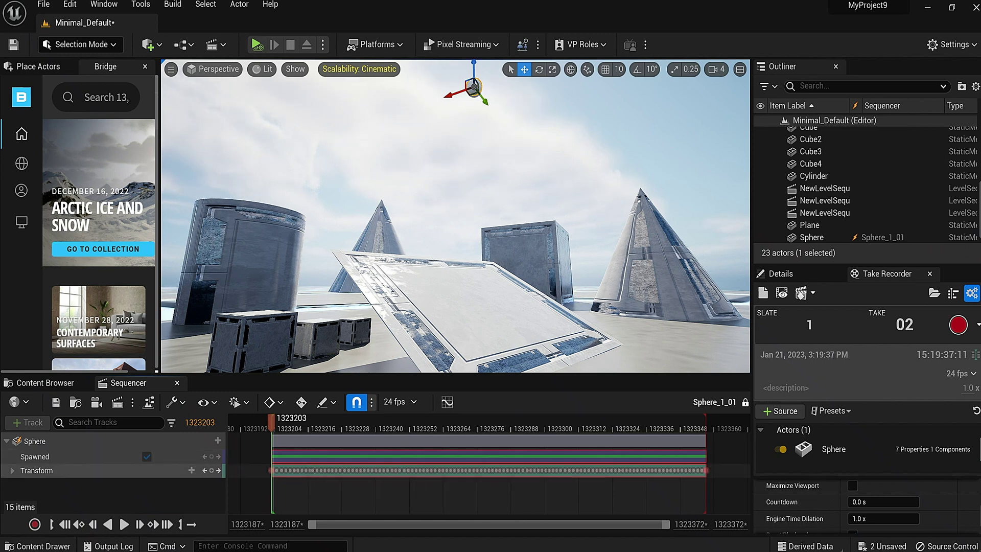
# - Unlock Sphere_1_01, preview and scrub the recorded fall, then select all Transform keyframes
pyautogui.click(746, 402)
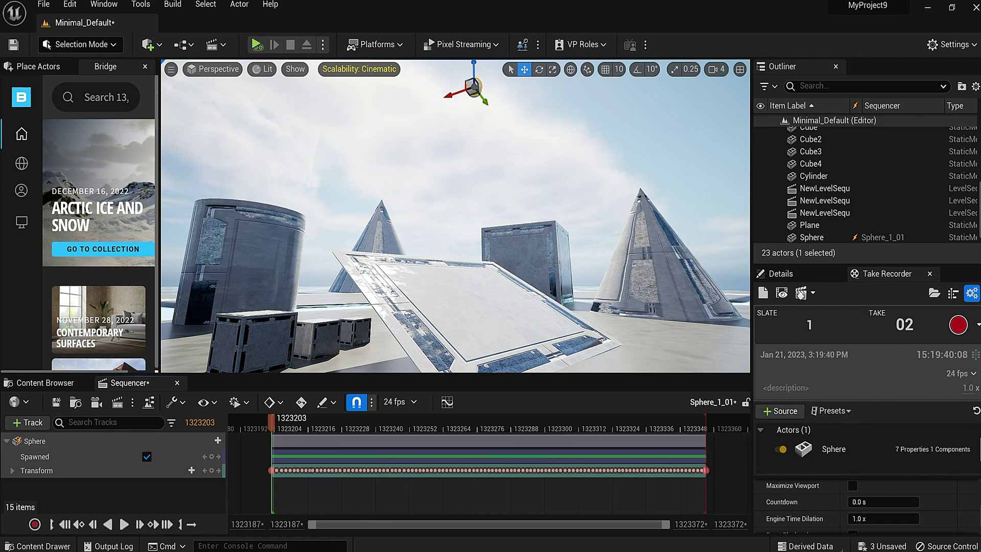
pyautogui.click(124, 525)
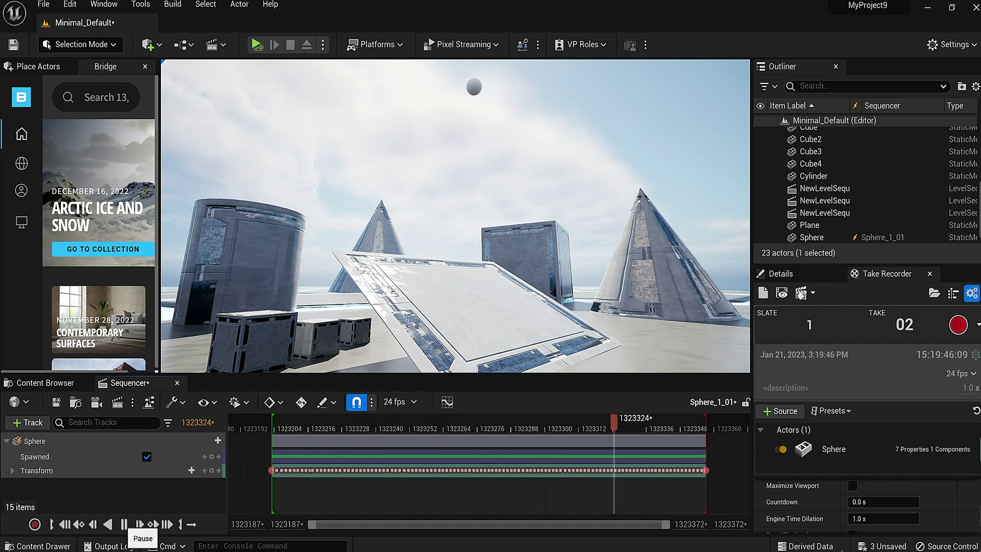
pyautogui.click(124, 525)
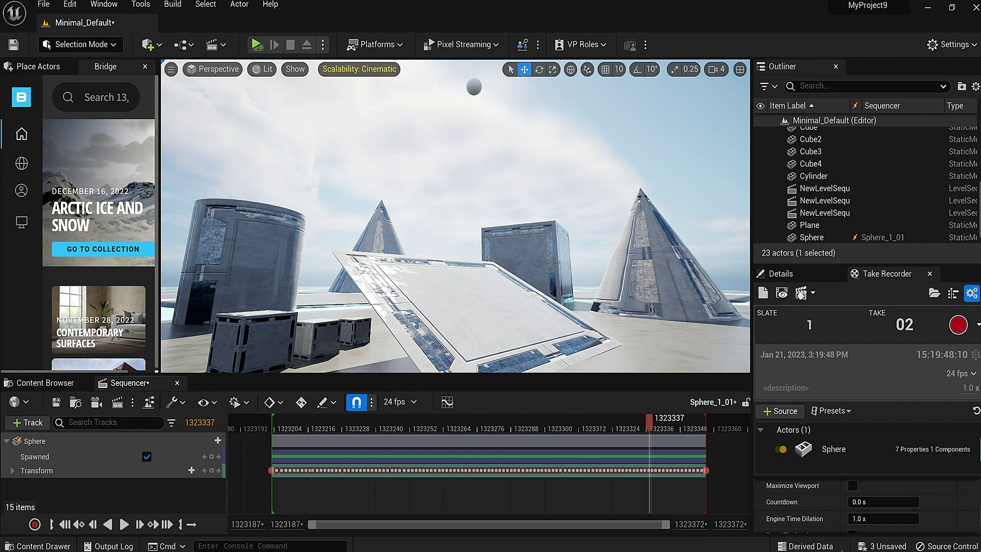
pyautogui.moveTo(649, 418); pyautogui.dragTo(353, 419)
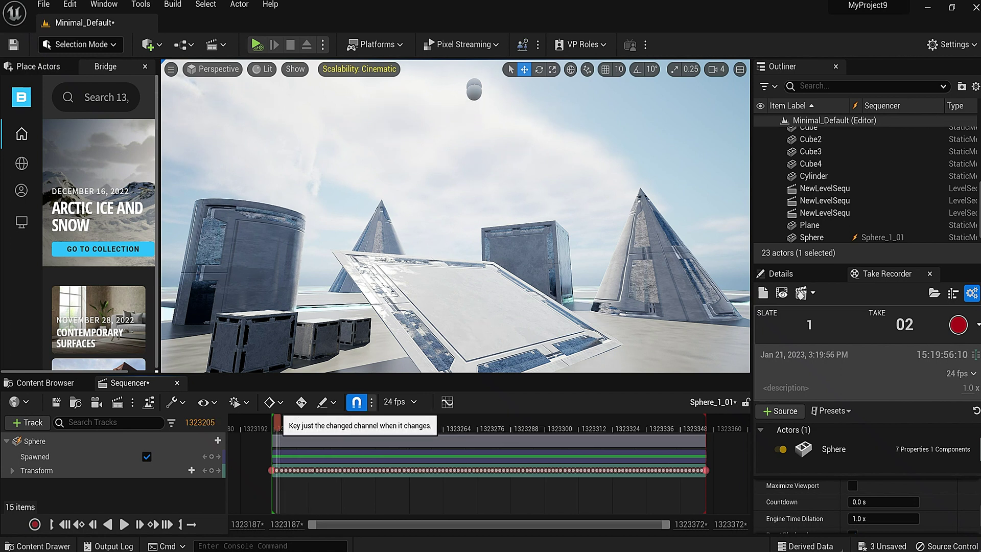
pyautogui.moveTo(353, 418); pyautogui.dragTo(328, 418)
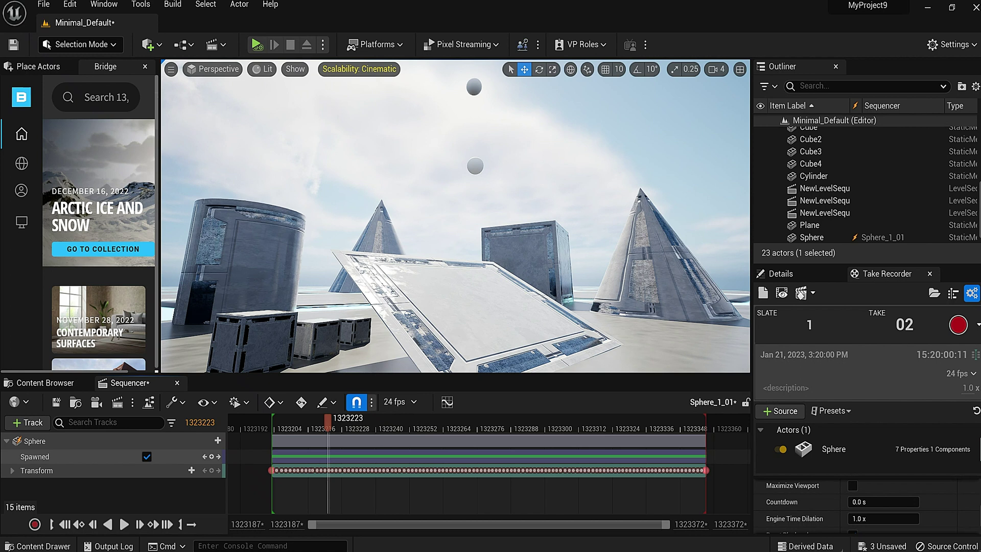
pyautogui.moveTo(269, 490); pyautogui.dragTo(679, 491)
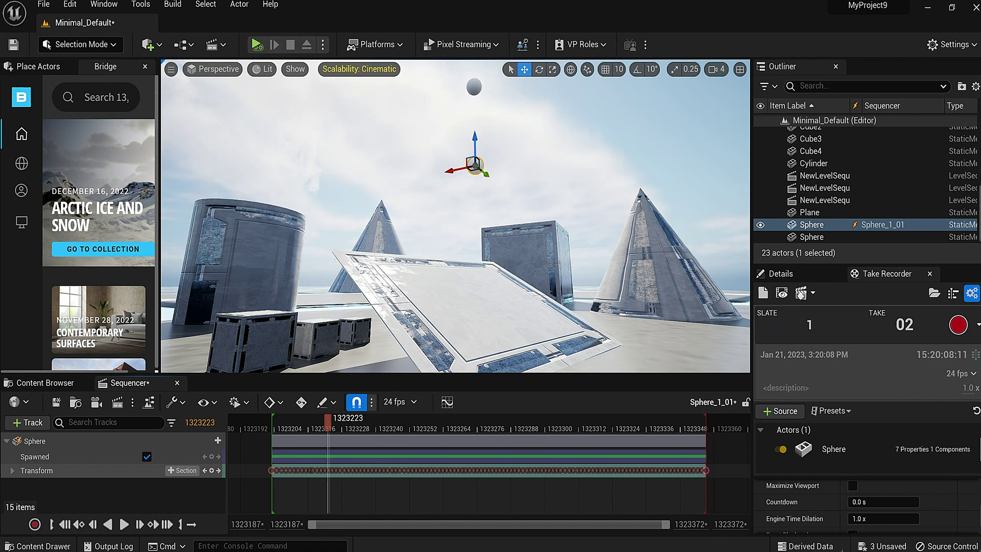
# - Copy the take's Transform track and open the main NewLevelSequence from Content
pyautogui.rightClick(188, 470)
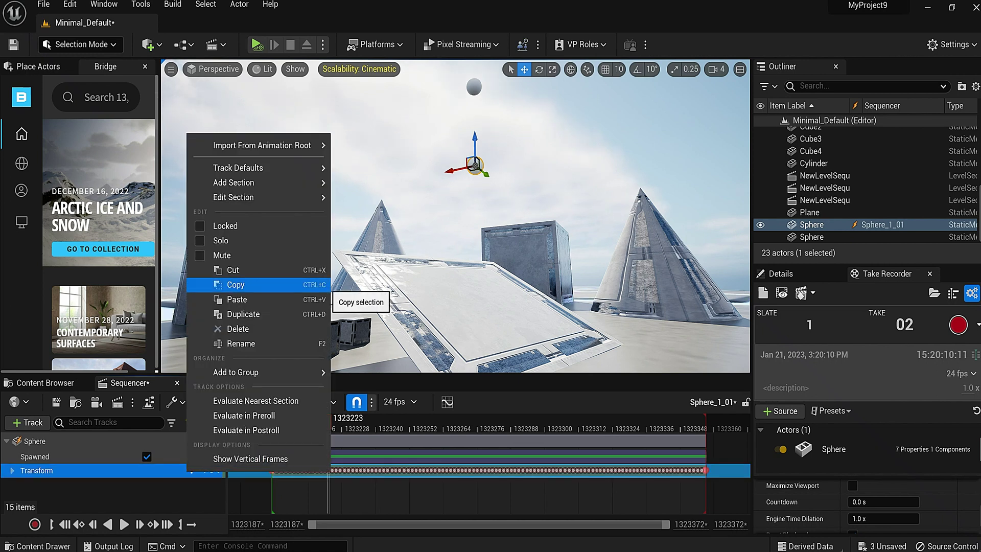
pyautogui.click(317, 286)
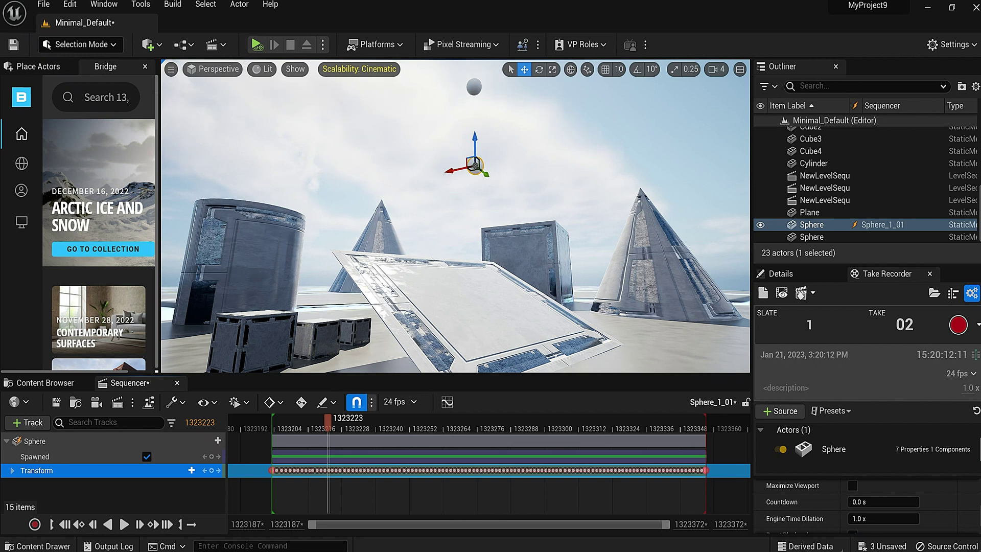
pyautogui.click(45, 383)
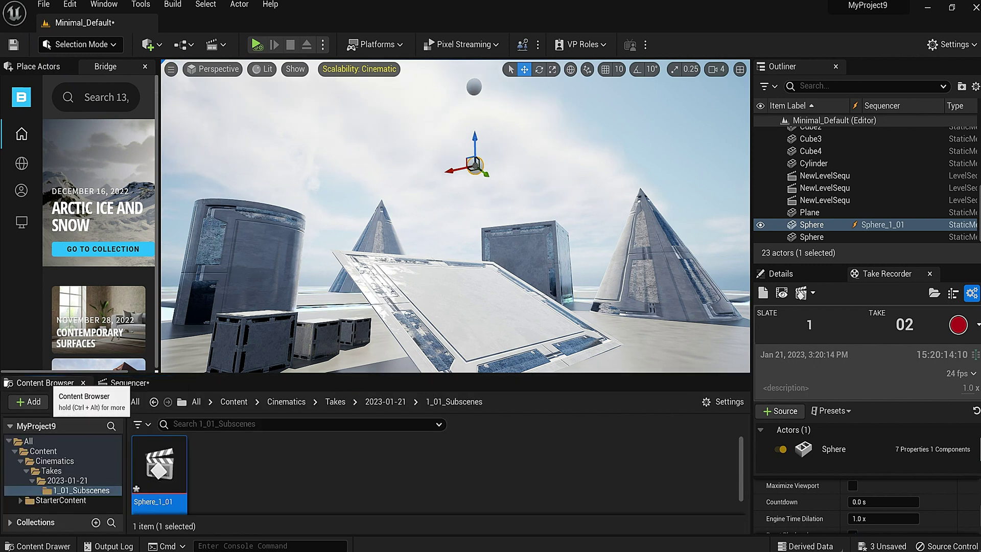
pyautogui.click(154, 402)
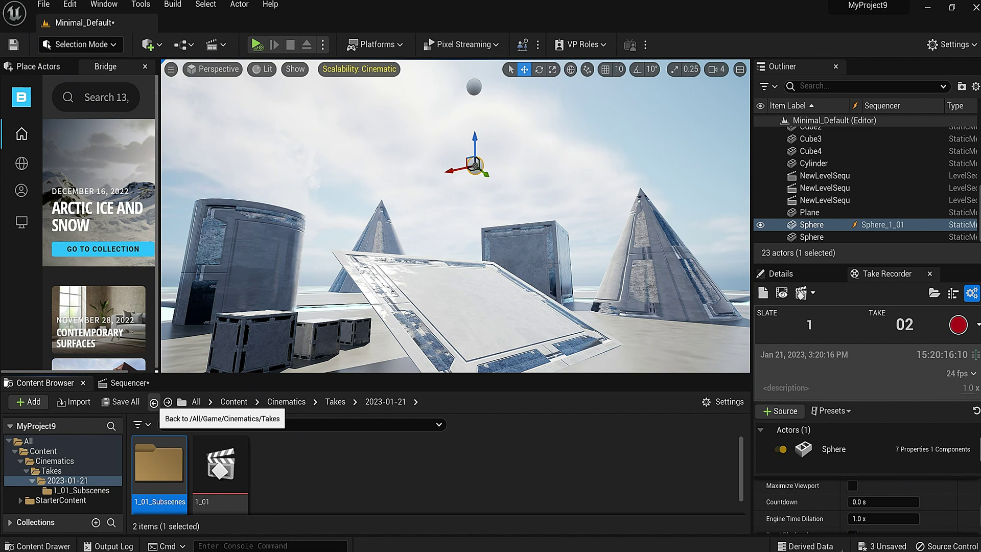
pyautogui.click(153, 402)
pyautogui.click(153, 403)
pyautogui.click(154, 402)
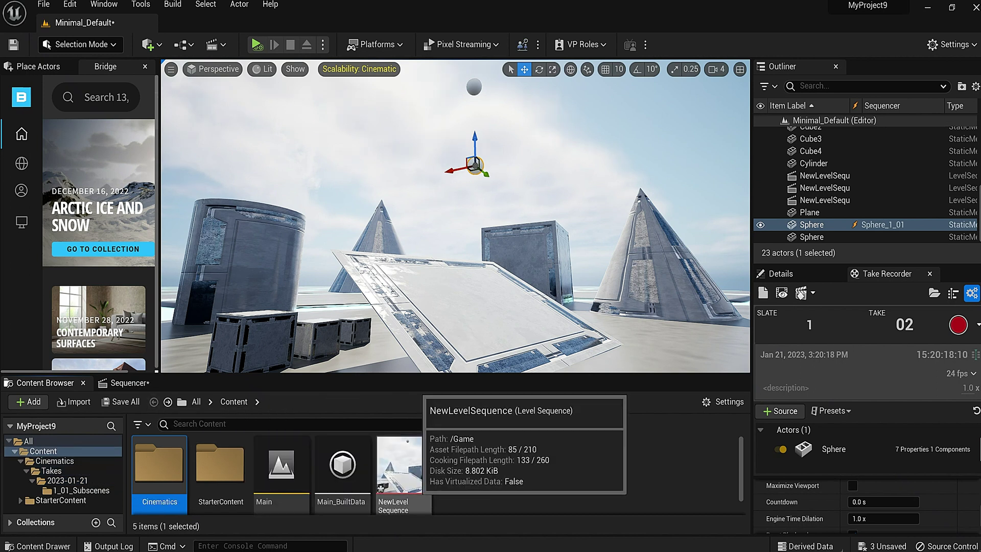
pyautogui.doubleClick(403, 465)
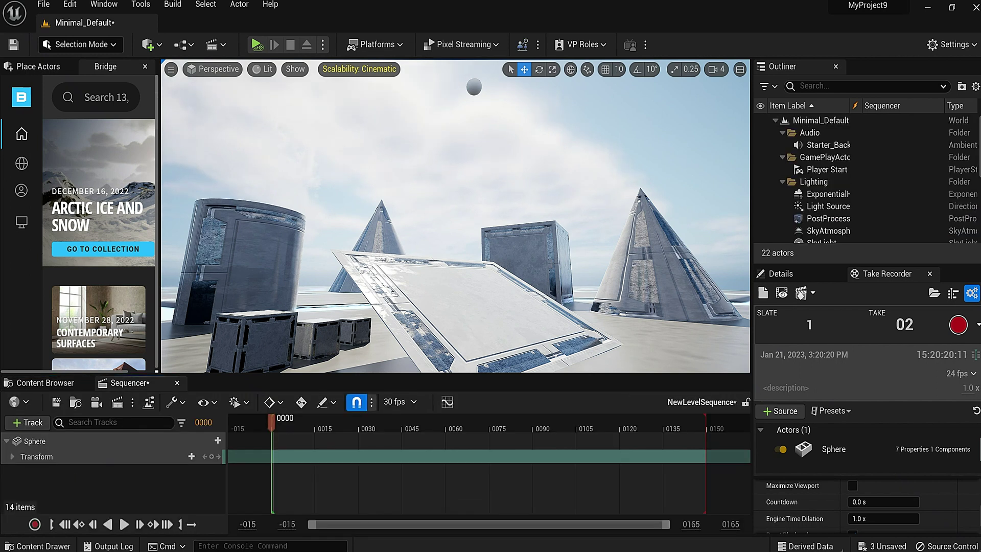
# - Select the Sphere track, test-simulate the level, then select the Sphere's Transform track
pyautogui.click(35, 441)
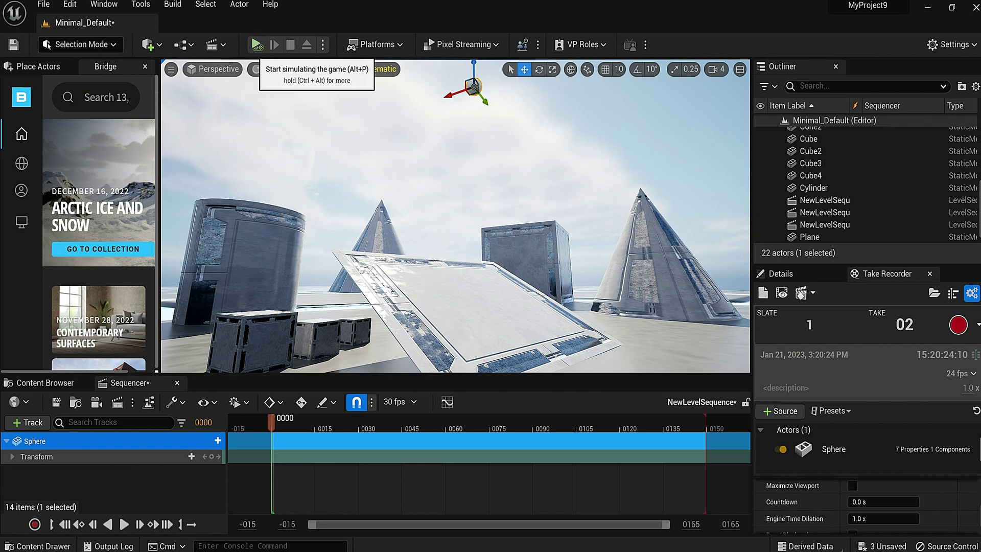
pyautogui.click(256, 45)
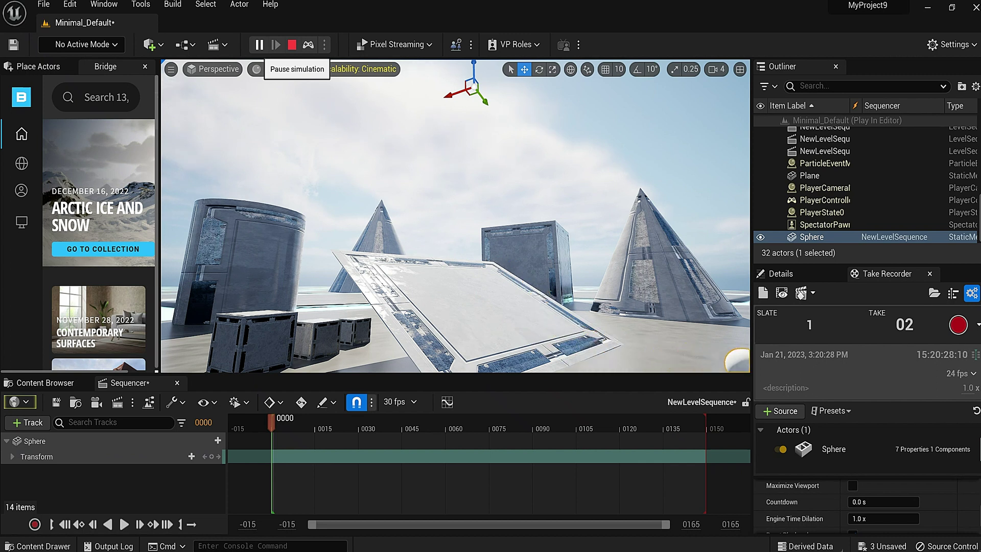
pyautogui.click(292, 45)
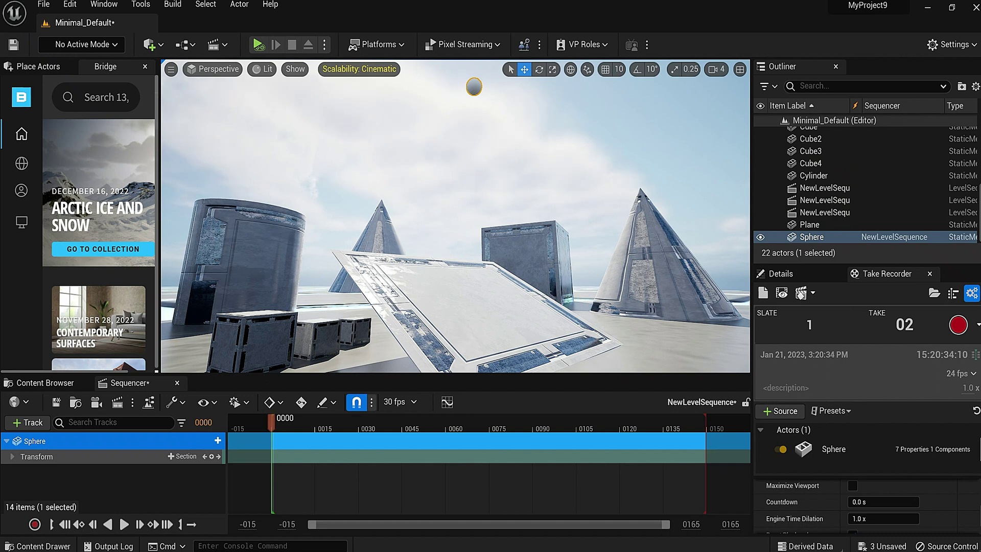
pyautogui.click(37, 457)
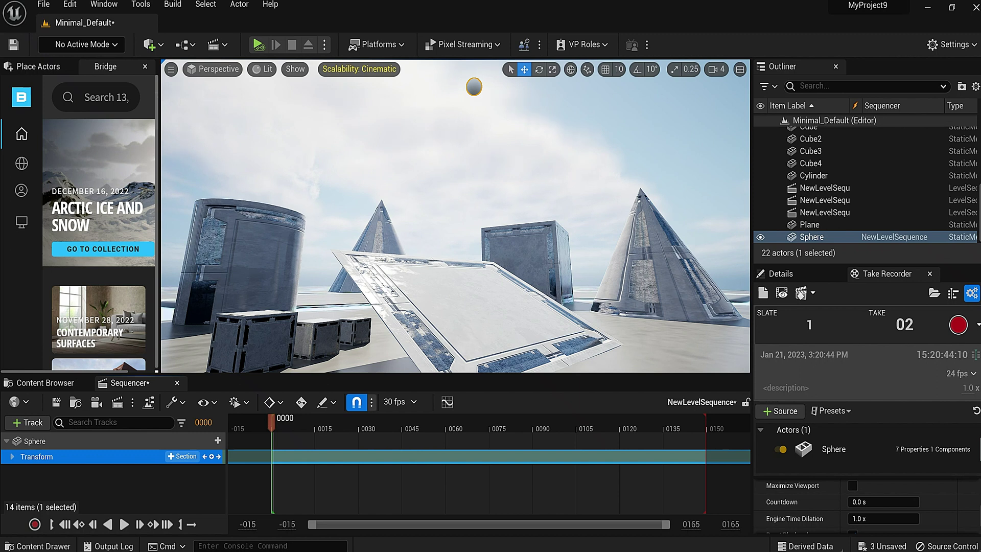
# - Paste the recorded Transform keyframes onto the Sphere's Transform track
pyautogui.rightClick(174, 456)
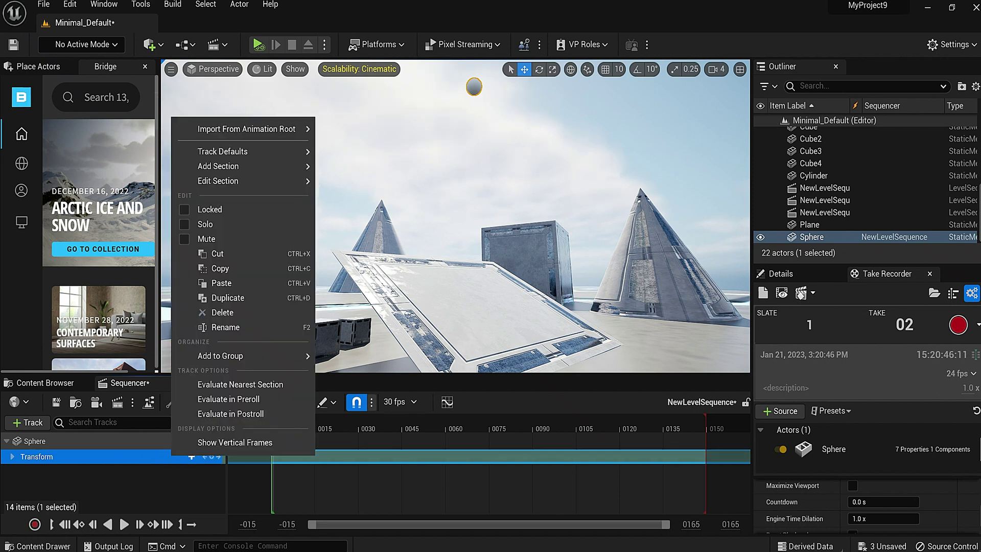
pyautogui.click(287, 283)
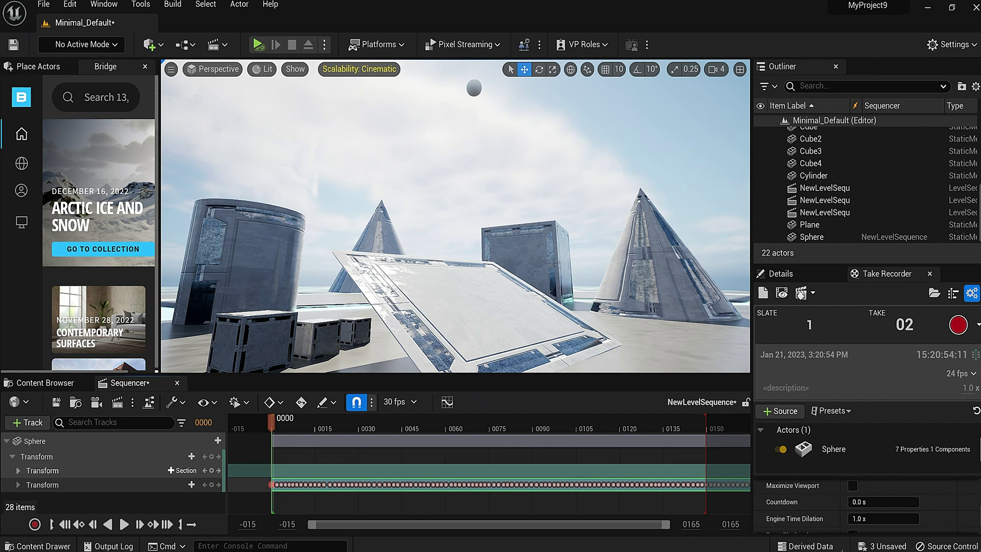
# - Delete the empty duplicate Transform track and extend playback to frame 193
pyautogui.click(77, 471)
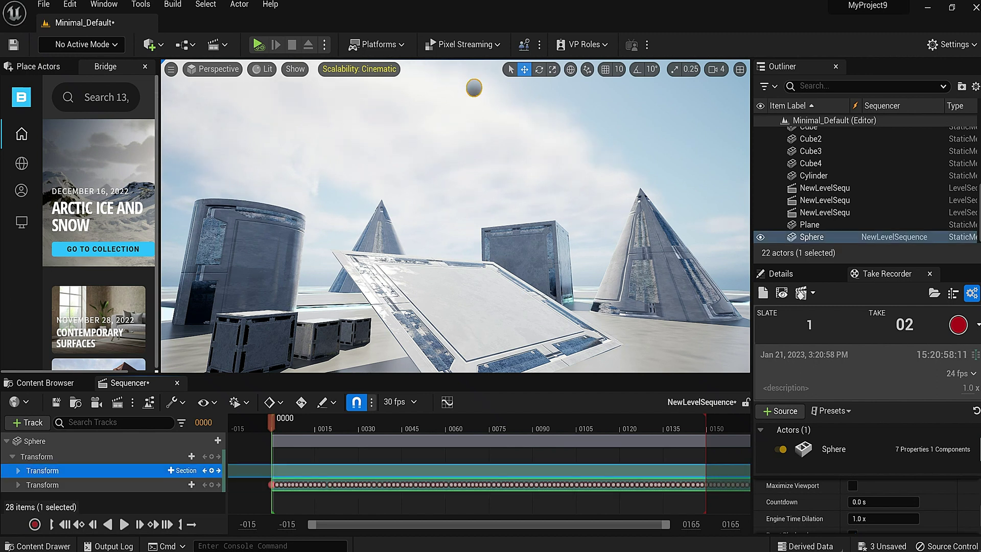
pyautogui.press('Delete')
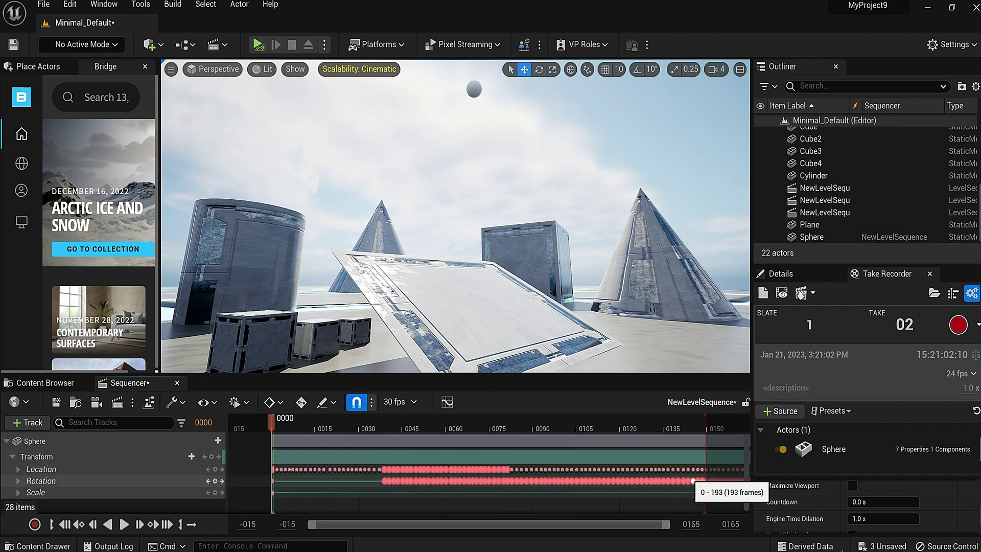
pyautogui.moveTo(691, 525); pyautogui.dragTo(726, 524)
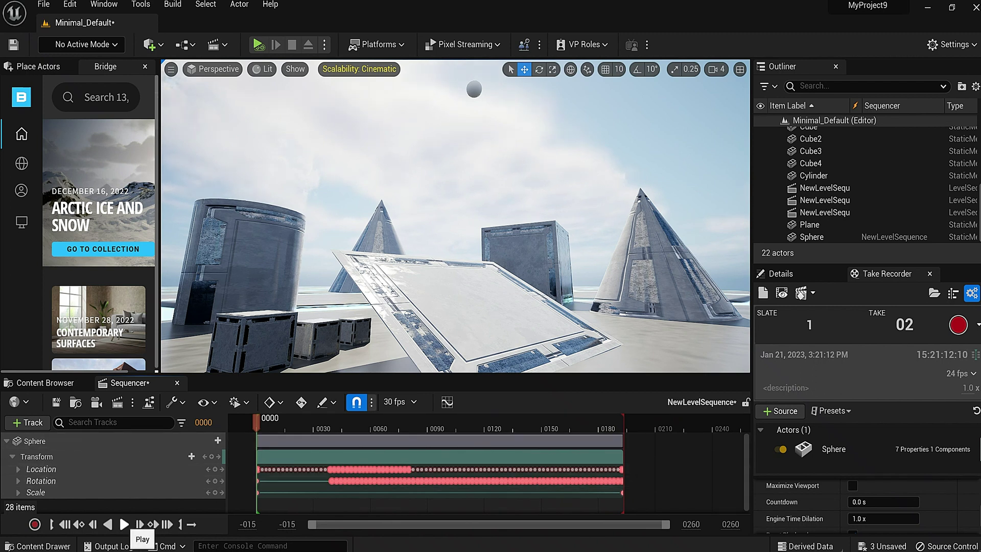
# - Play NewLevelSequence twice to watch the sphere fall and roll across the tilted panel
pyautogui.click(124, 524)
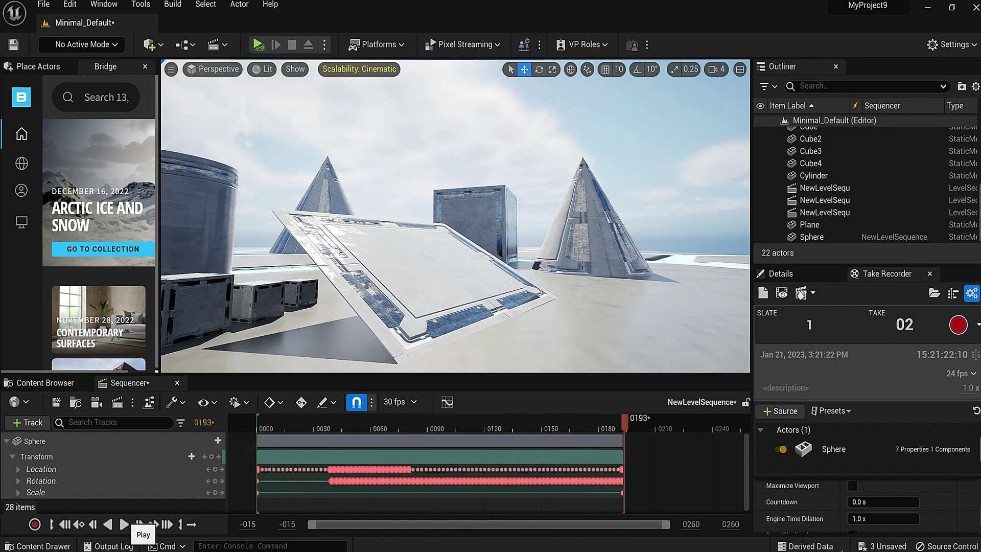
pyautogui.click(126, 525)
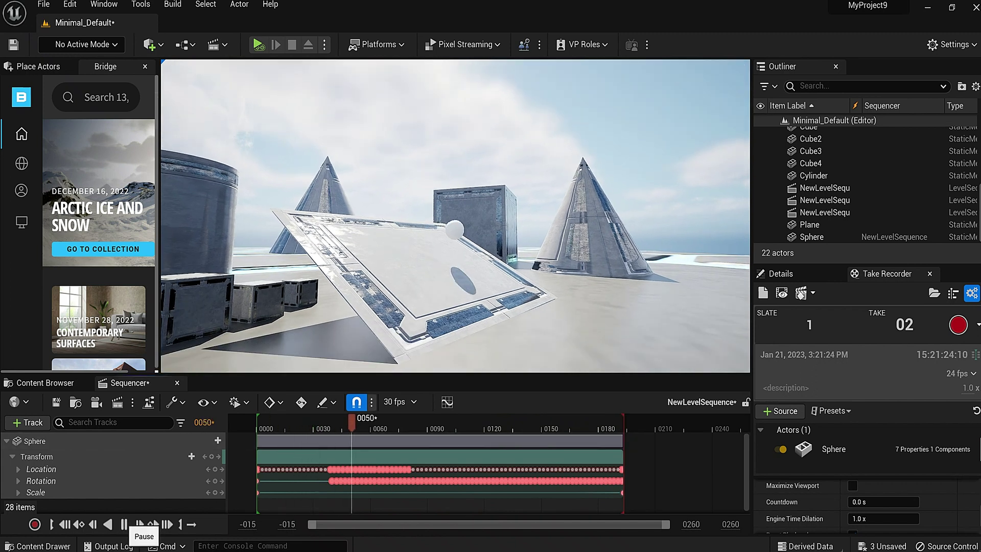